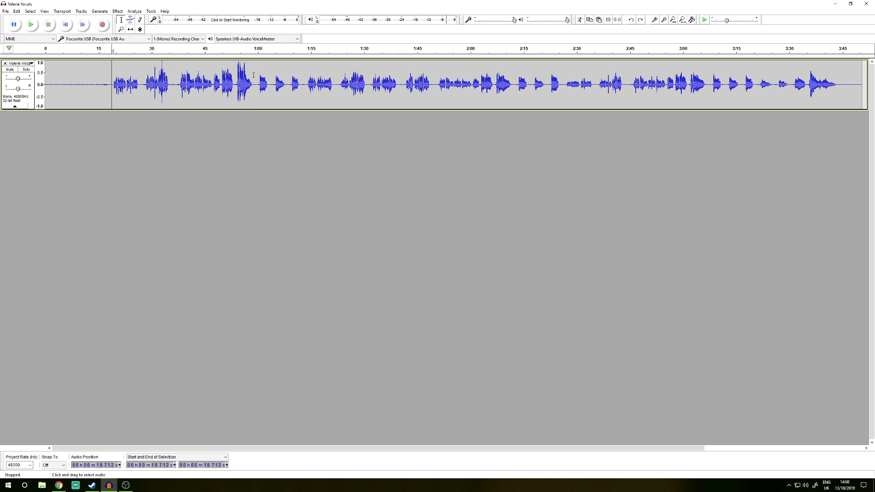
# Step: Select the loud vocal passage from about 0:47 to 1:00 and play it to check its playback level
pyautogui.moveTo(212, 89); pyautogui.dragTo(256, 87)
pyautogui.click(237, 82)
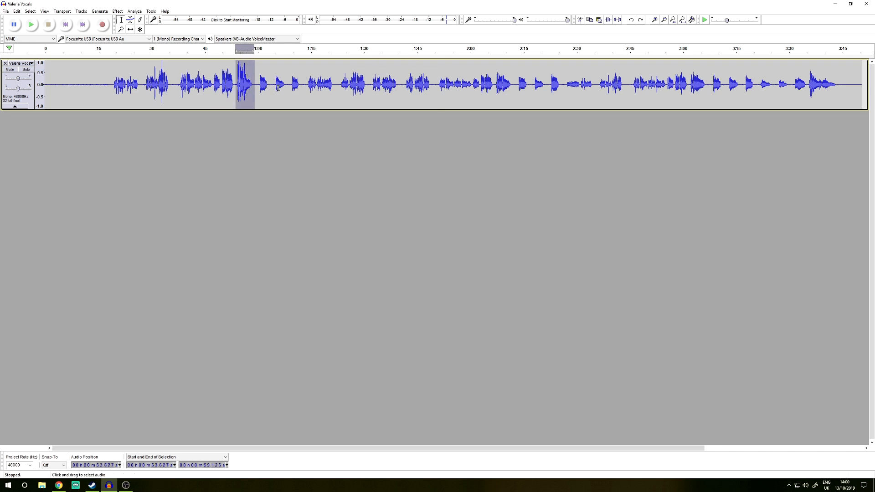
pyautogui.click(256, 86)
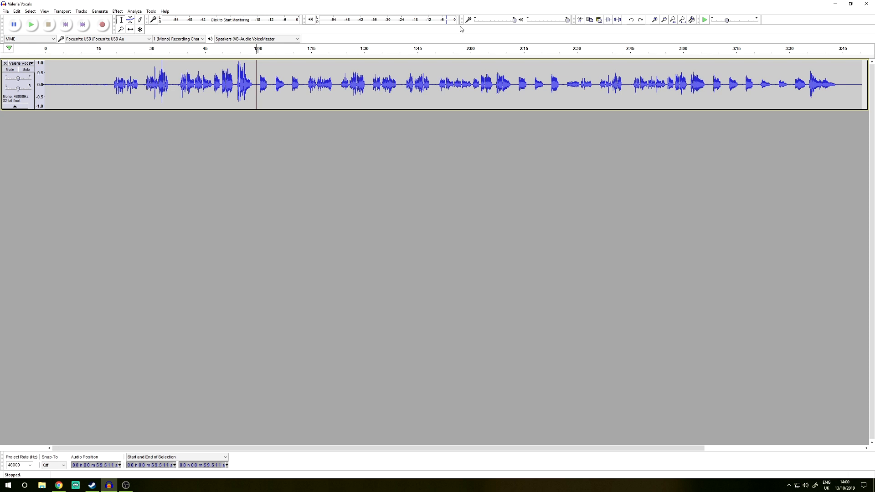
pyautogui.moveTo(213, 85); pyautogui.dragTo(257, 93)
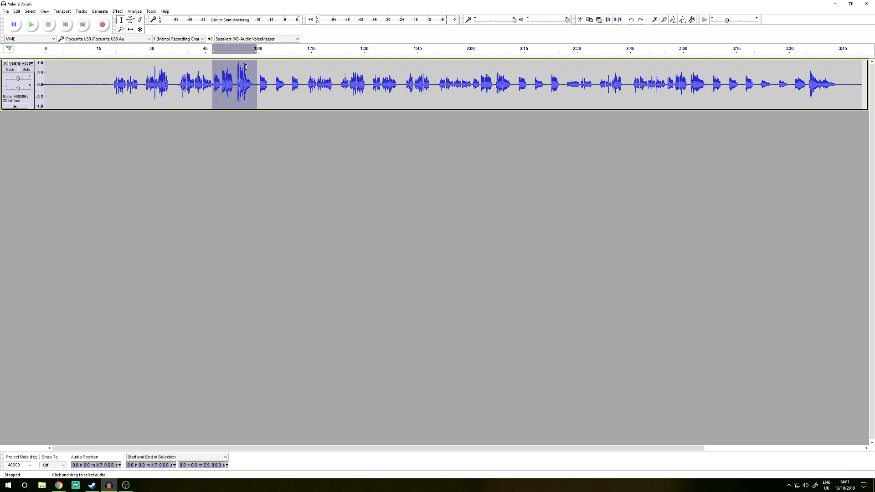
pyautogui.press('space')
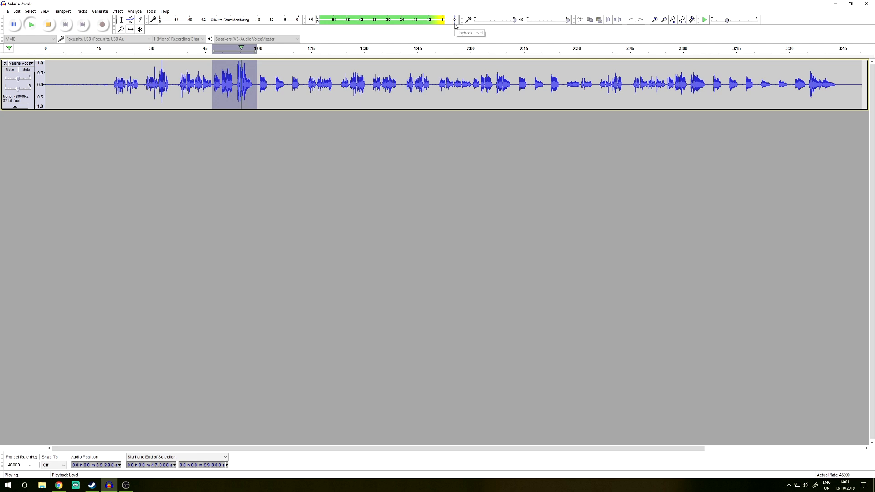
pyautogui.click(290, 154)
pyautogui.press('space')
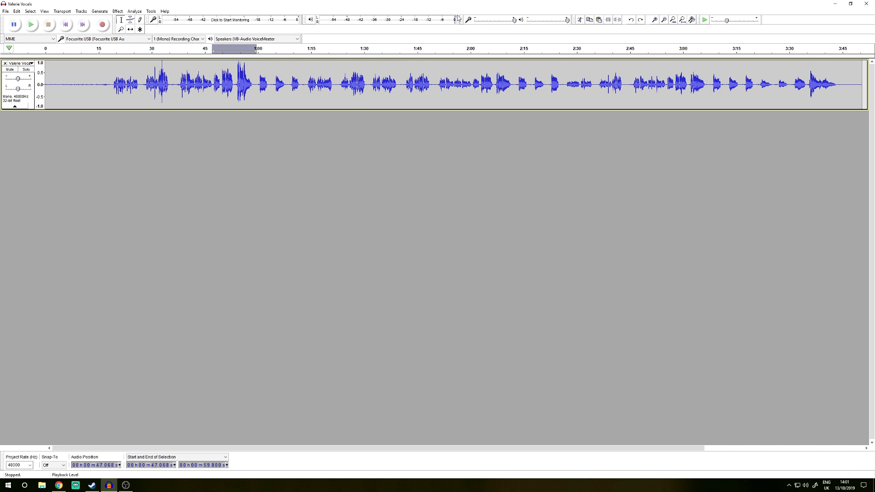
# Step: Try a slightly higher track gain while playing the vocals from about 0:47, and reset the gain to its default
pyautogui.moveTo(18, 79); pyautogui.dragTo(21, 81)
pyautogui.click(211, 81)
pyautogui.press('space')
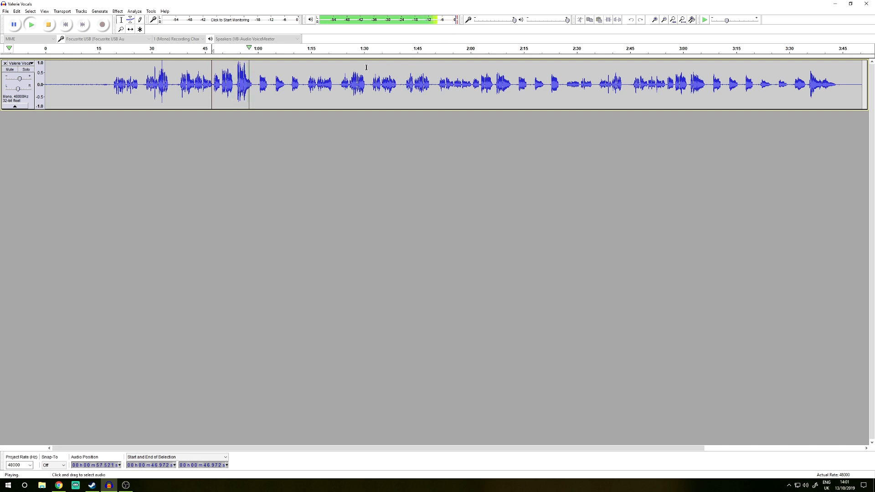
pyautogui.press('space')
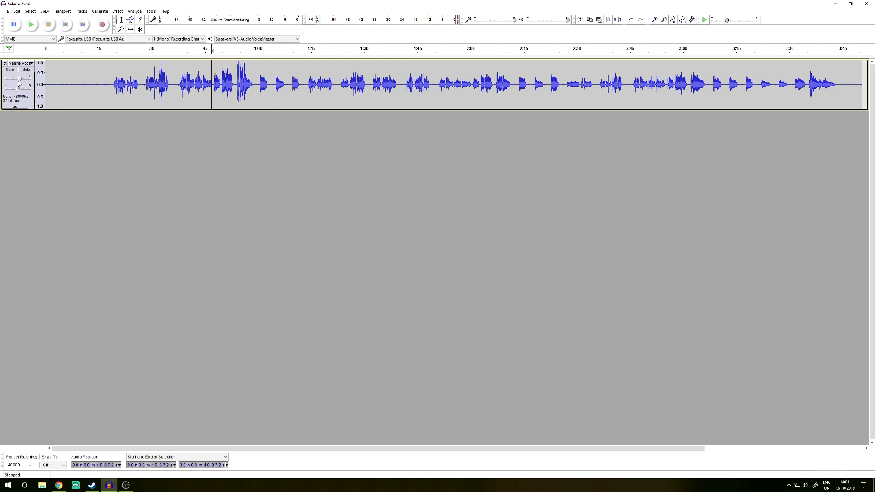
pyautogui.doubleClick(19, 78)
pyautogui.press('Return')
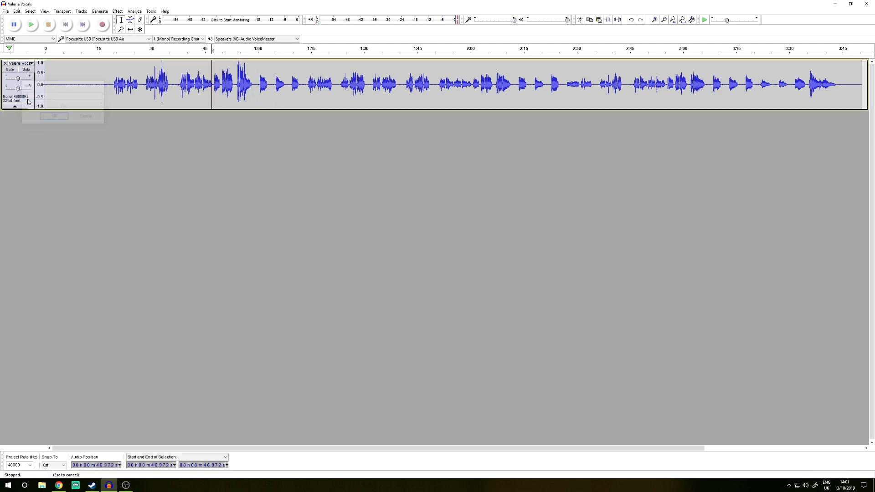
pyautogui.moveTo(212, 85); pyautogui.dragTo(253, 80)
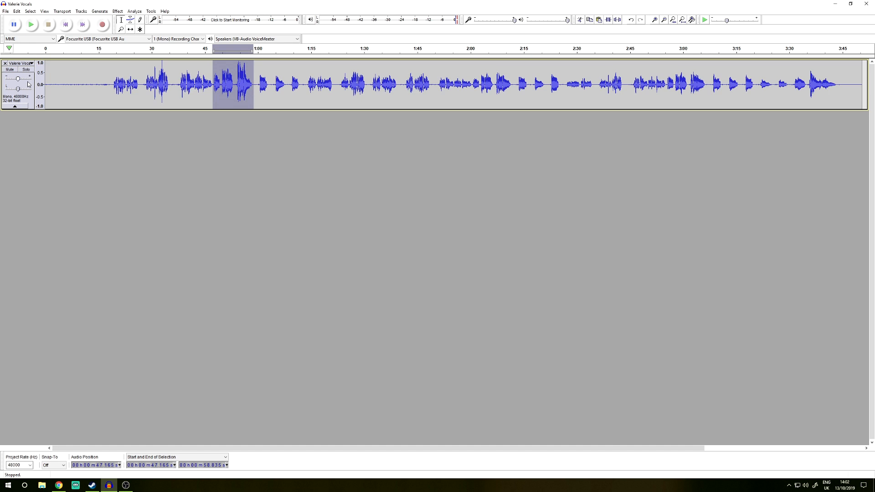
pyautogui.click(317, 153)
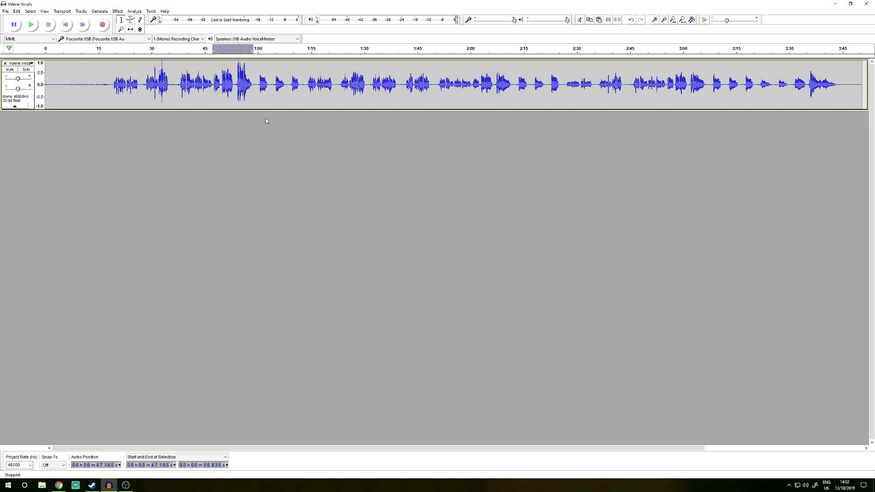
pyautogui.moveTo(112, 83); pyautogui.dragTo(851, 83)
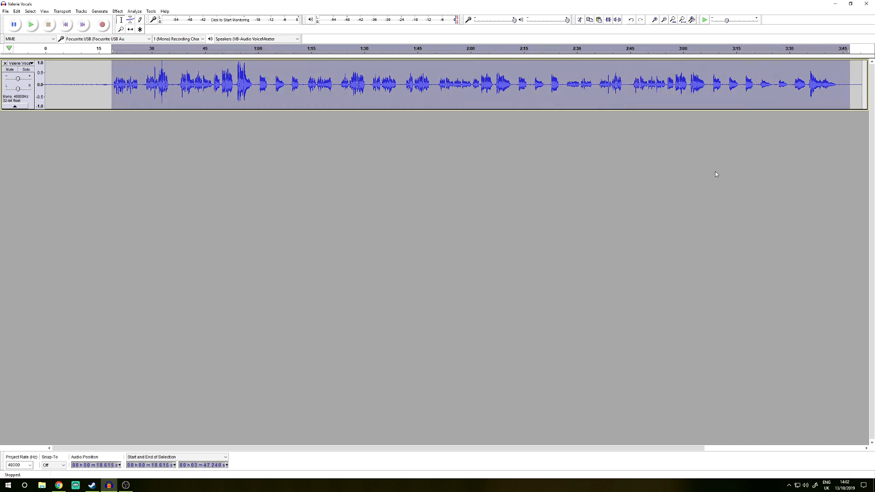
pyautogui.click(740, 161)
# Step: Select the whole vocal track and open the Compressor effect with its threshold at -20 dB
pyautogui.hotkey('ctrl', 'a')
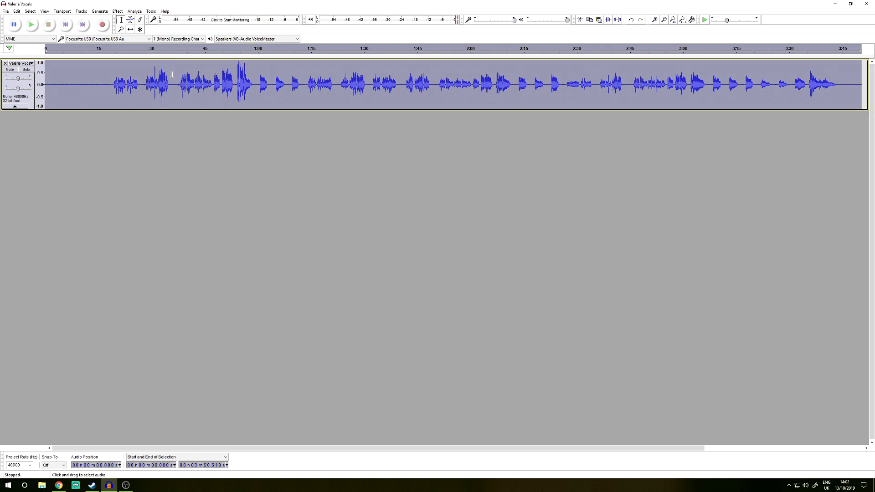
pyautogui.click(118, 11)
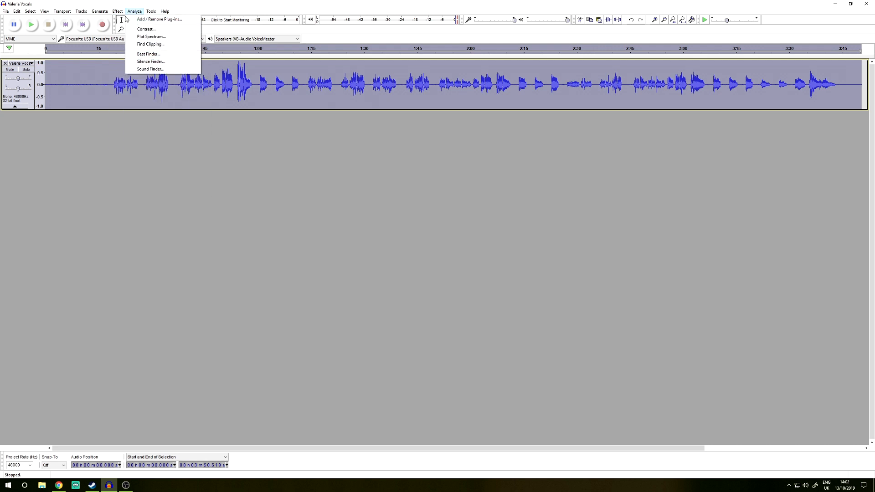
pyautogui.click(130, 92)
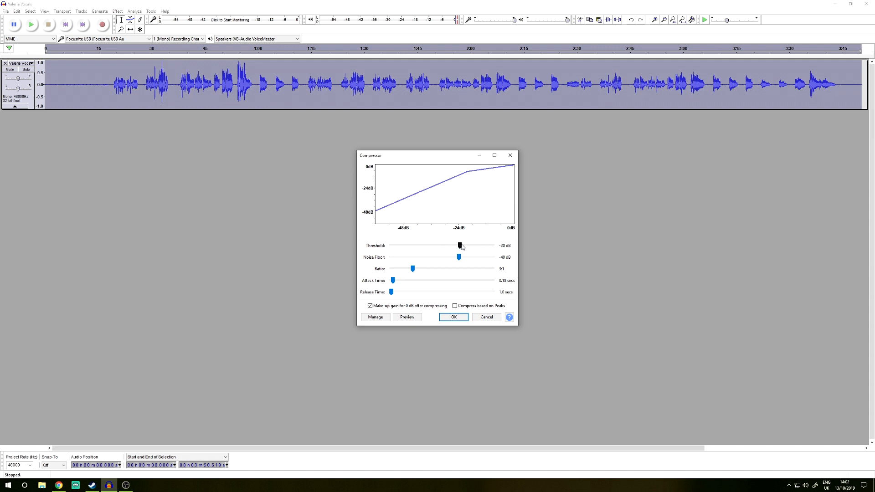
pyautogui.moveTo(460, 246)
pyautogui.mouseDown()
pyautogui.moveTo(425, 247)
pyautogui.moveTo(479, 246)
pyautogui.moveTo(450, 256)
pyautogui.moveTo(472, 256)
pyautogui.moveTo(467, 265)
pyautogui.moveTo(453, 249)
pyautogui.mouseUp()
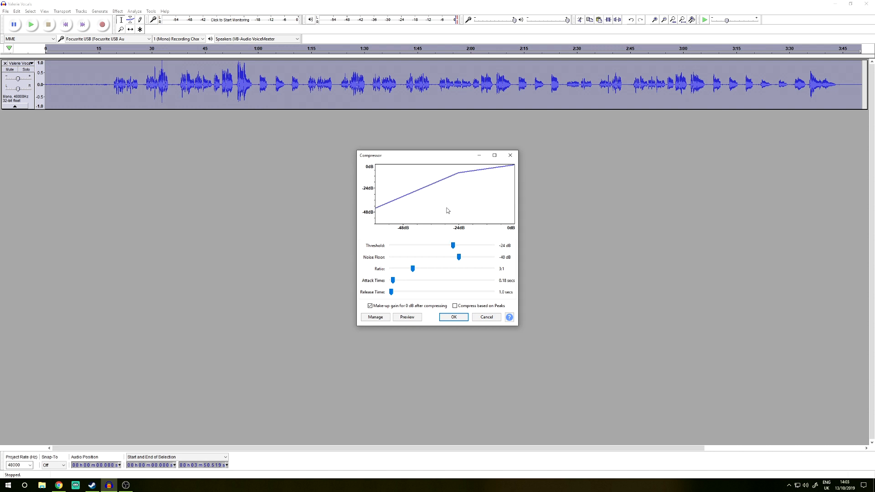
pyautogui.moveTo(453, 247); pyautogui.dragTo(460, 249)
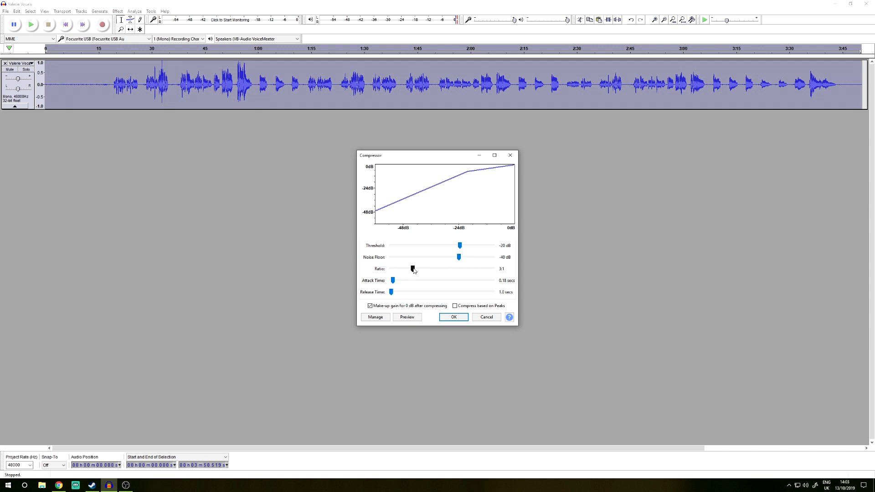
# Step: Try different compression ratios, settle on 3:1, and apply the compressor to the vocal track
pyautogui.moveTo(413, 270); pyautogui.dragTo(375, 272)
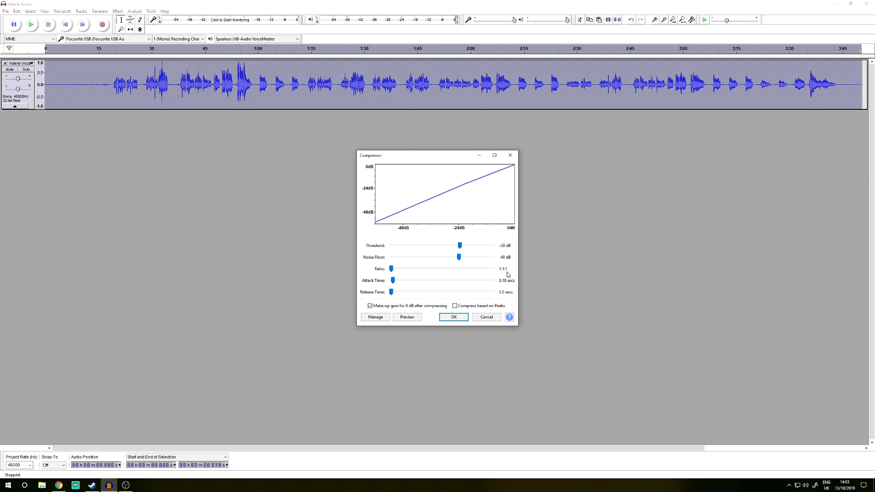
pyautogui.moveTo(390, 269); pyautogui.dragTo(401, 273)
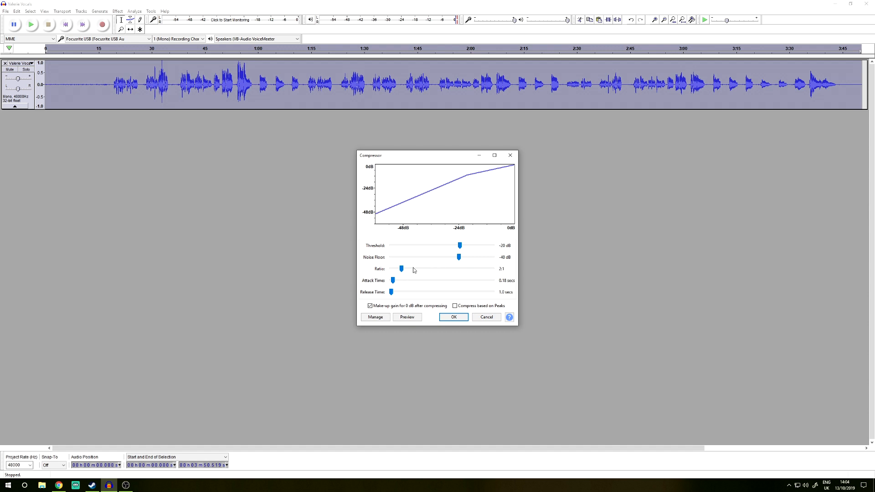
pyautogui.moveTo(401, 269); pyautogui.dragTo(499, 273)
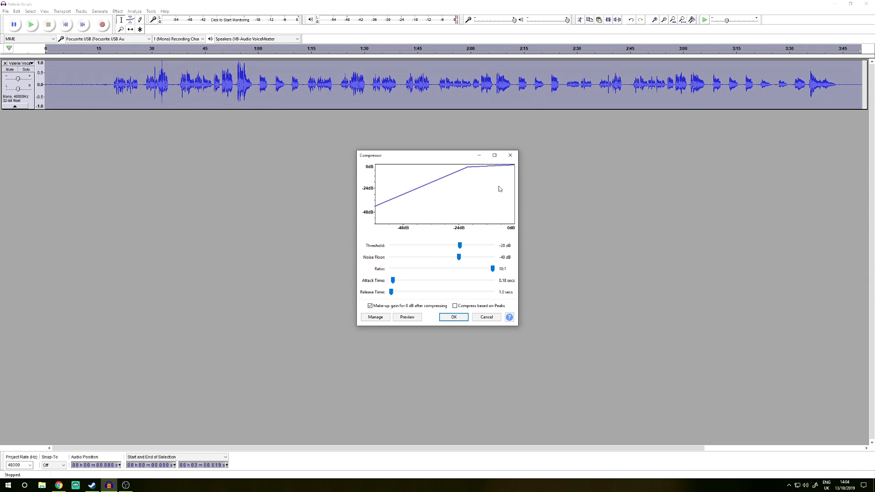
pyautogui.moveTo(492, 268); pyautogui.dragTo(414, 273)
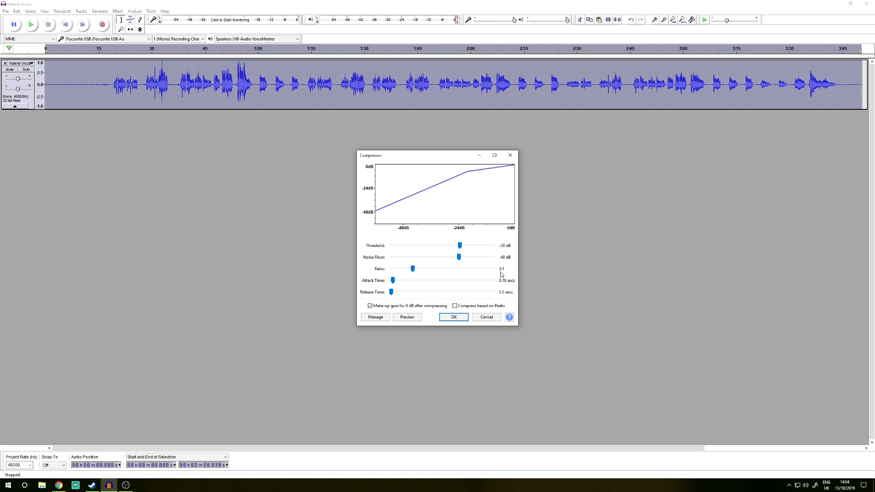
pyautogui.moveTo(393, 283)
pyautogui.mouseDown()
pyautogui.moveTo(469, 281)
pyautogui.moveTo(392, 286)
pyautogui.mouseUp()
pyautogui.moveTo(391, 284); pyautogui.dragTo(391, 286)
pyautogui.click(454, 318)
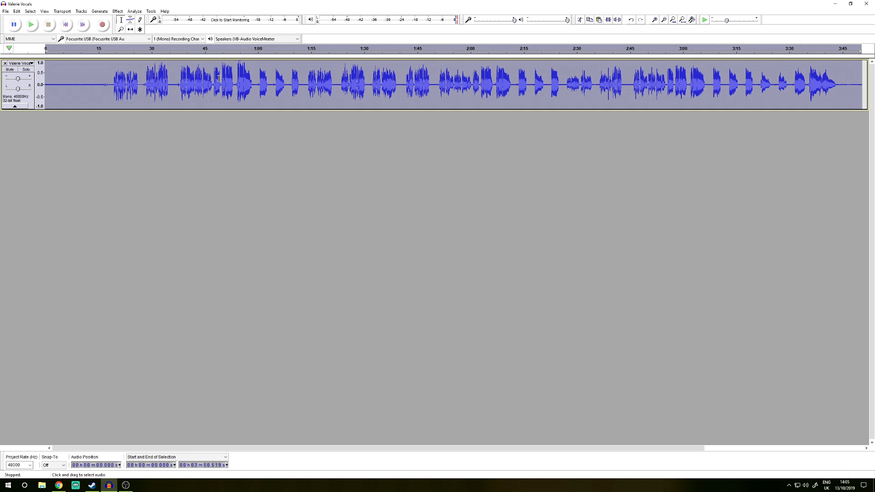
# Step: Undo the compression and play the uncompressed vocals from about 0:47 to check their level
pyautogui.click(219, 142)
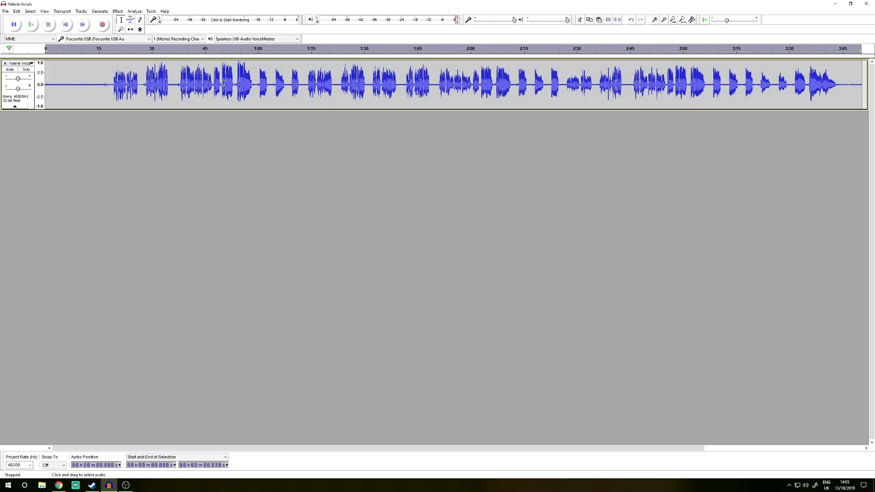
pyautogui.hotkey('ctrl', 'z')
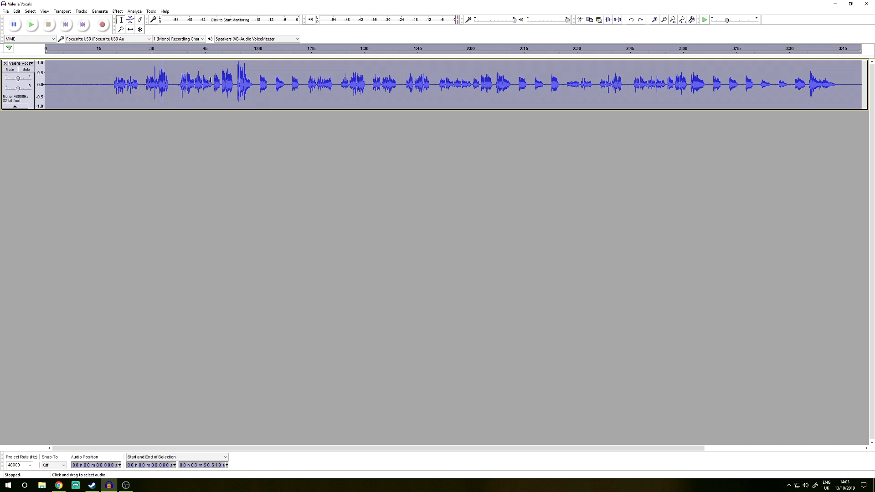
pyautogui.click(16, 11)
pyautogui.click(18, 28)
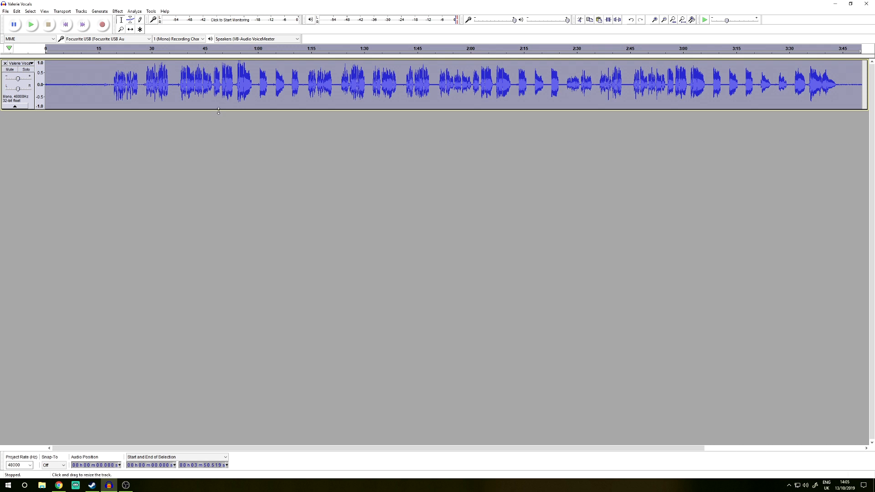
pyautogui.hotkey('ctrl', 'z')
pyautogui.click(213, 84)
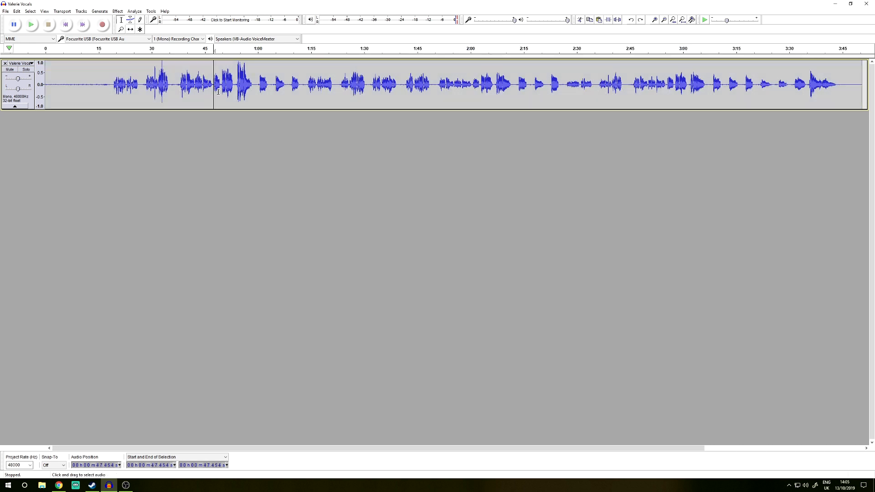
pyautogui.press('space')
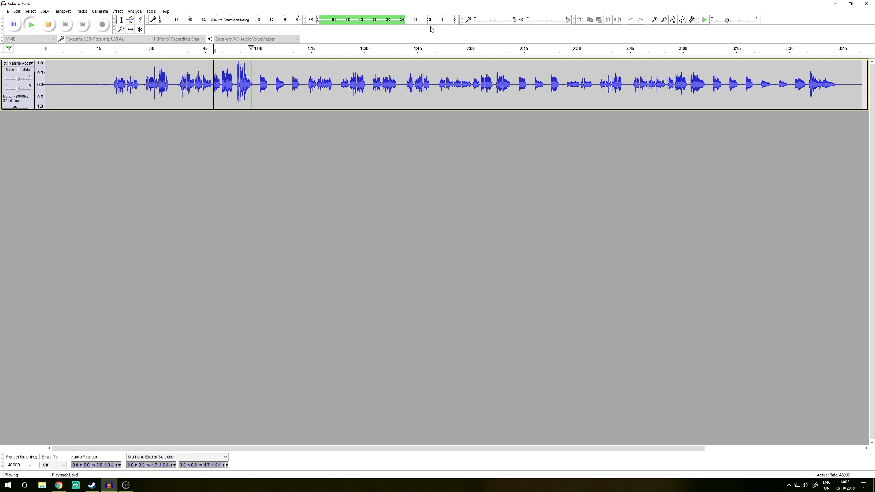
pyautogui.press('space')
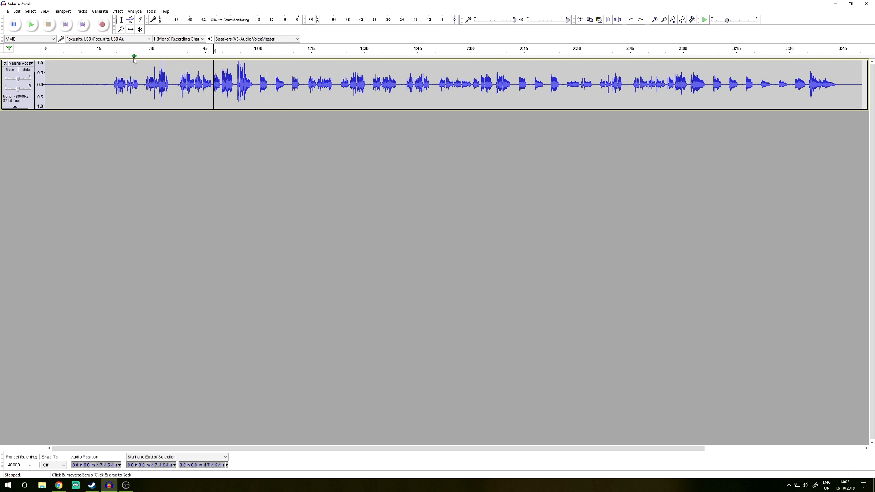
# Step: Redo the compression and play the compressed vocals from about 0:47 for comparison
pyautogui.click(38, 12)
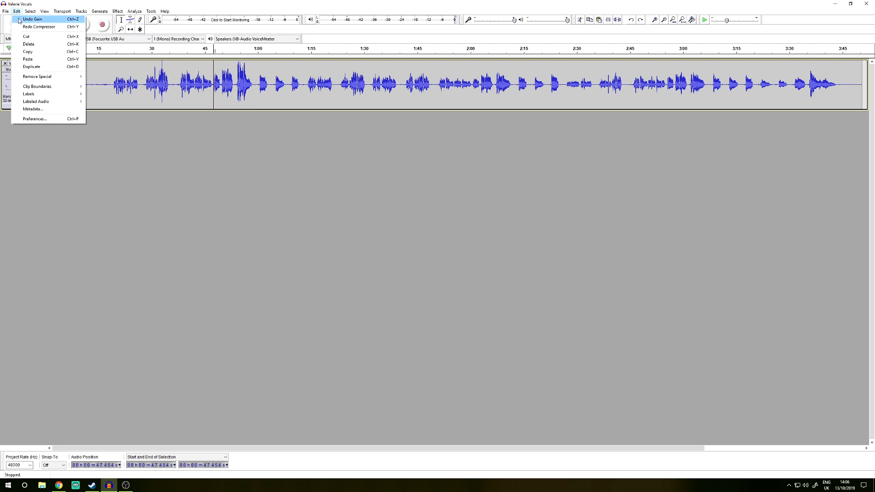
pyautogui.click(26, 29)
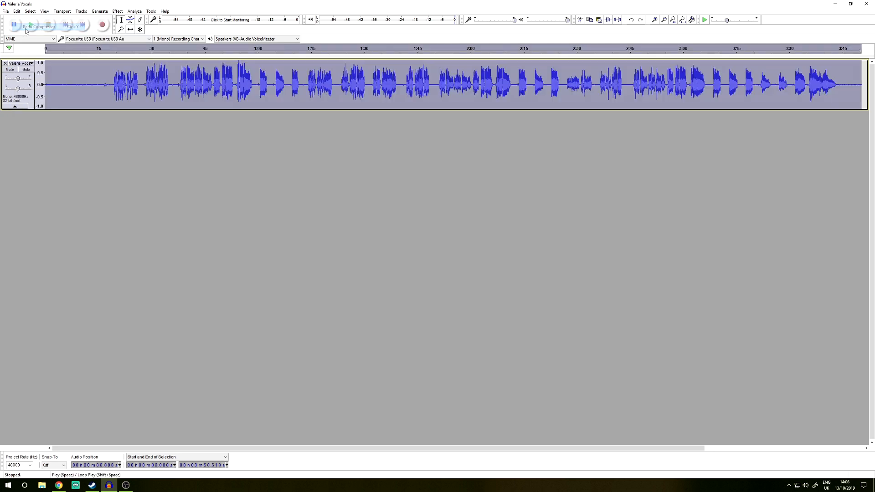
pyautogui.click(211, 82)
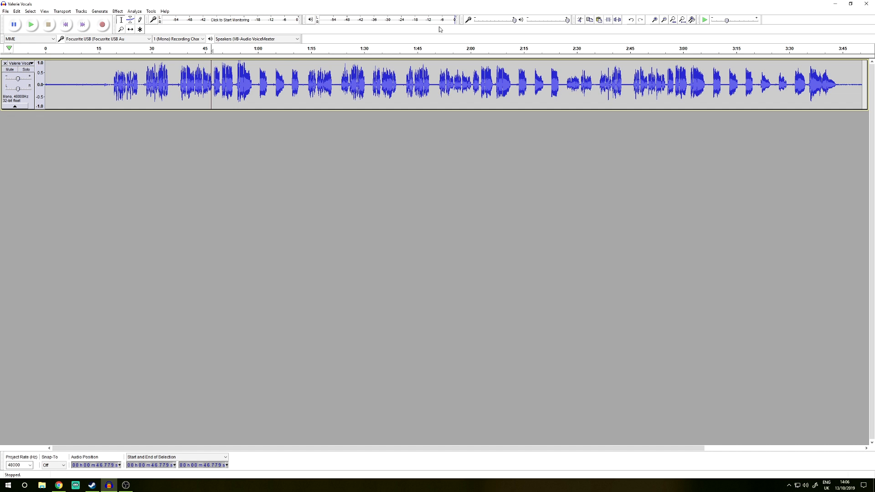
pyautogui.click(213, 85)
pyautogui.press('space')
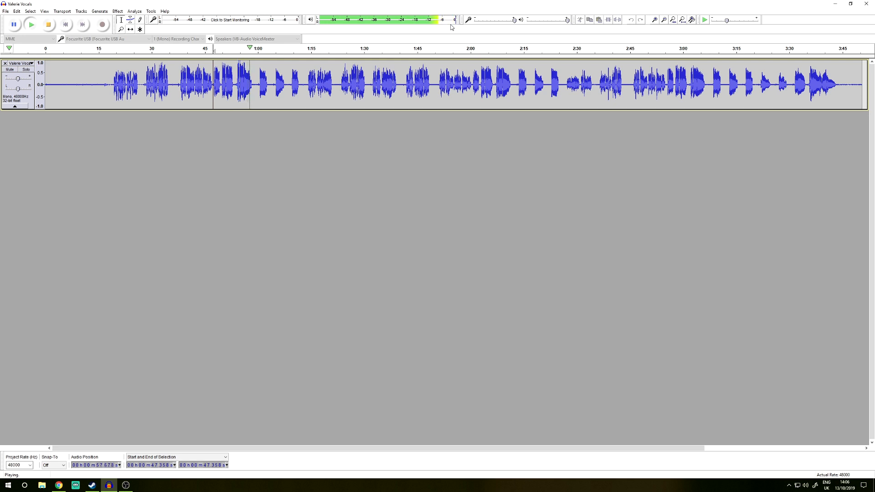
pyautogui.press('space')
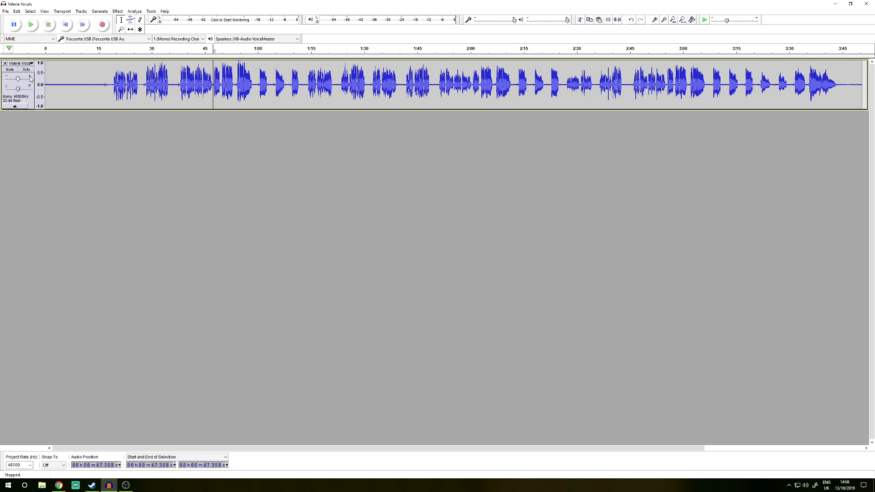
# Step: Lower the vocal track's gain slightly and play the compressed passage from about 0:47
pyautogui.moveTo(22, 80); pyautogui.dragTo(16, 80)
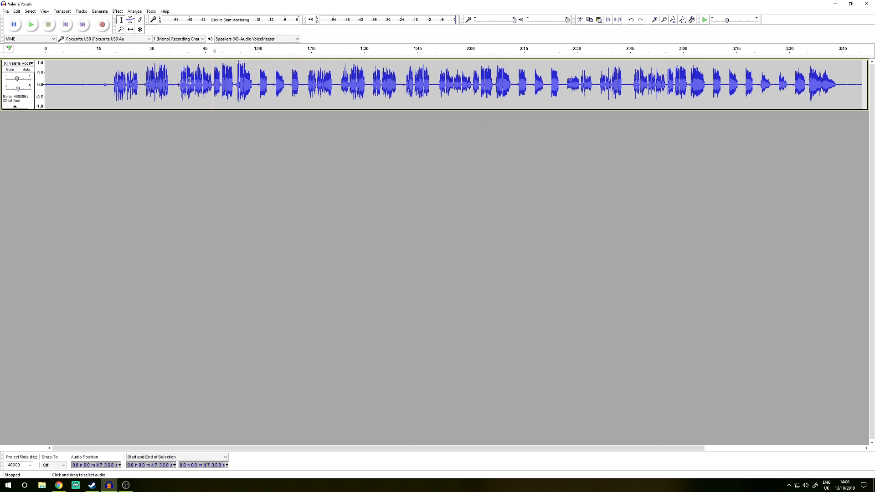
pyautogui.click(212, 80)
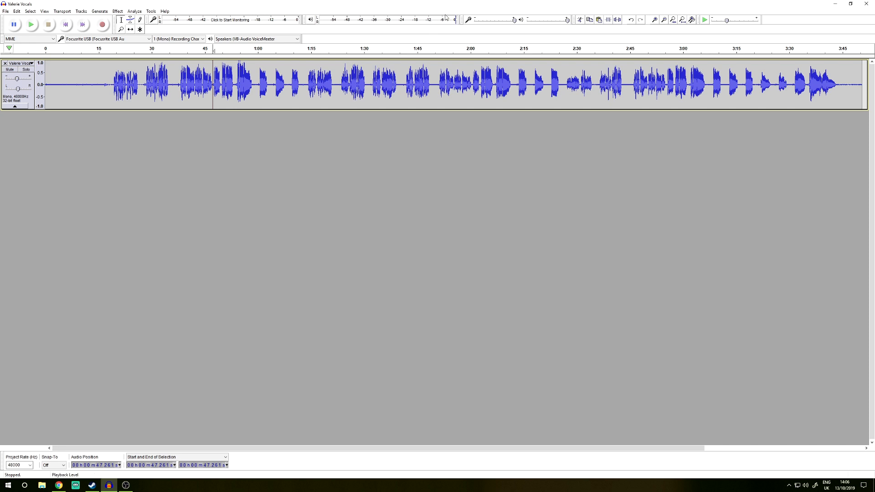
pyautogui.press('space')
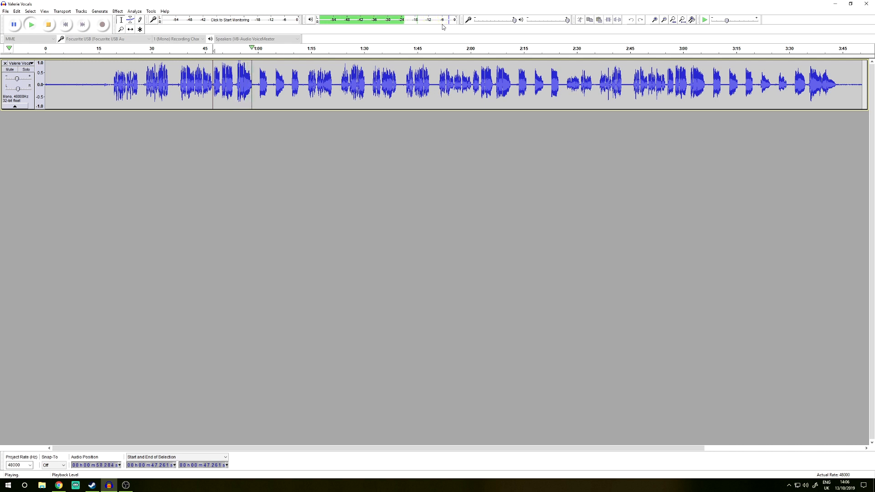
# Step: Stop playback and return the vocal track's gain to its neutral level
pyautogui.press('space')
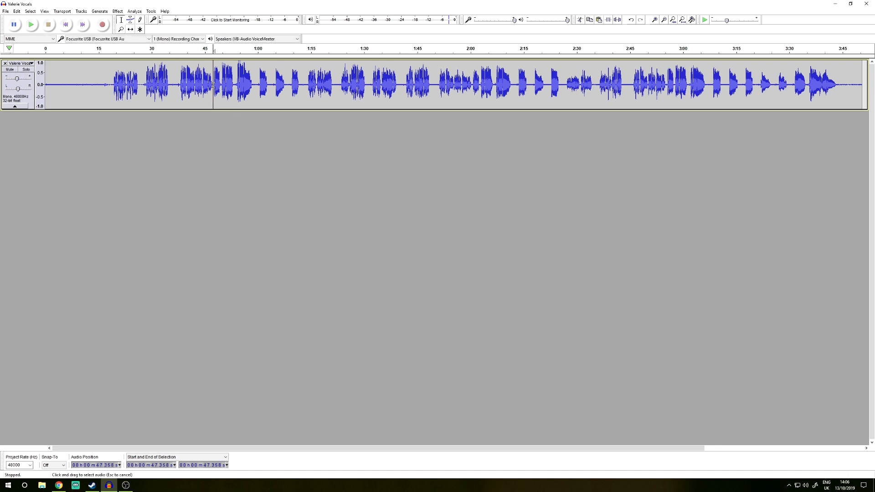
pyautogui.click(213, 106)
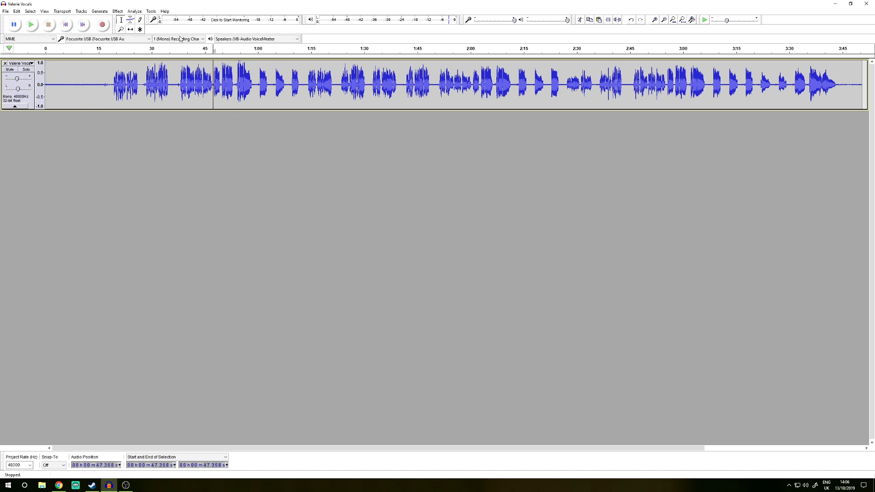
pyautogui.doubleClick(17, 80)
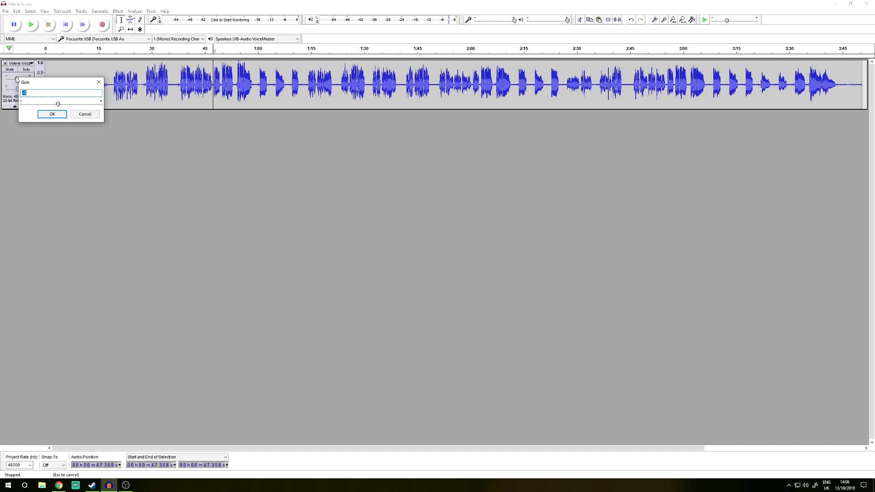
pyautogui.press('Escape')
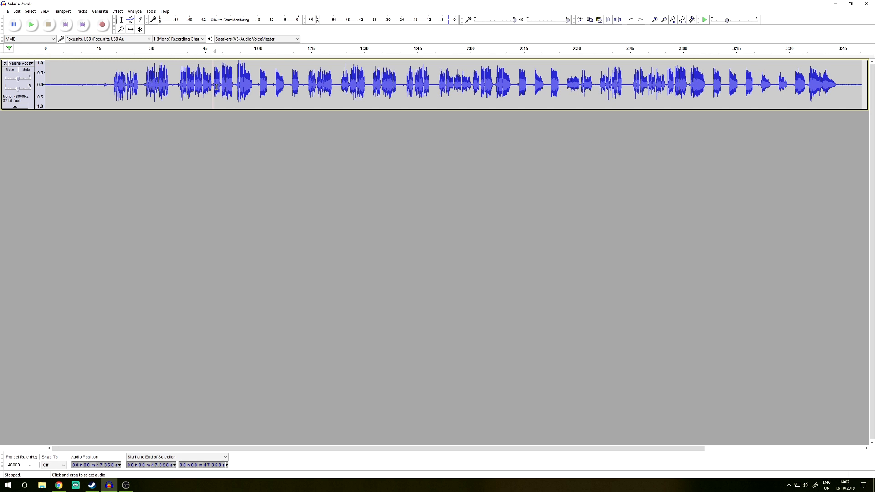
# Step: Play the loud compressed vocal phrase from about 0:53 to check its level, and stop playback after it
pyautogui.click(257, 84)
pyautogui.moveTo(233, 82); pyautogui.dragTo(257, 80)
pyautogui.click(258, 86)
pyautogui.click(255, 85)
pyautogui.click(234, 82)
pyautogui.press('space')
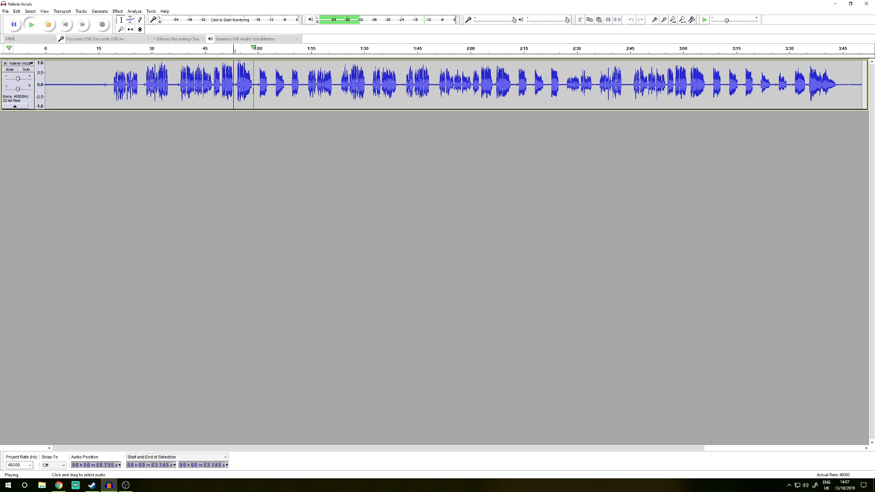
pyautogui.press('space')
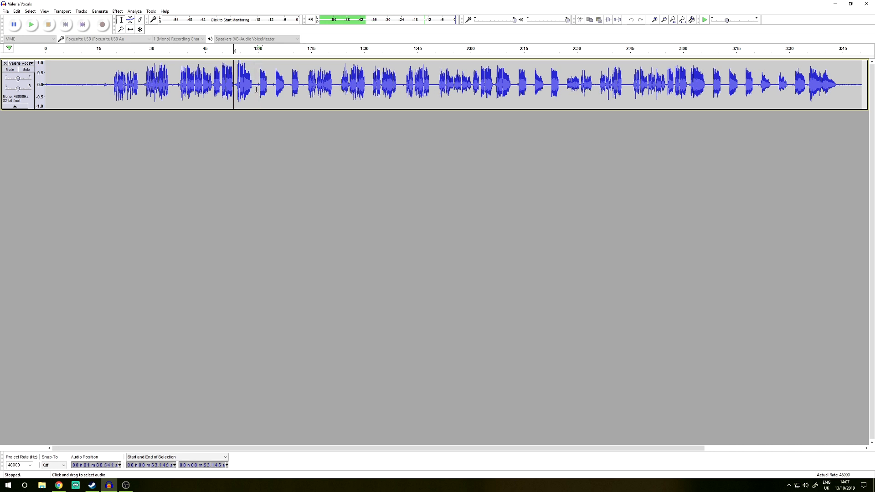